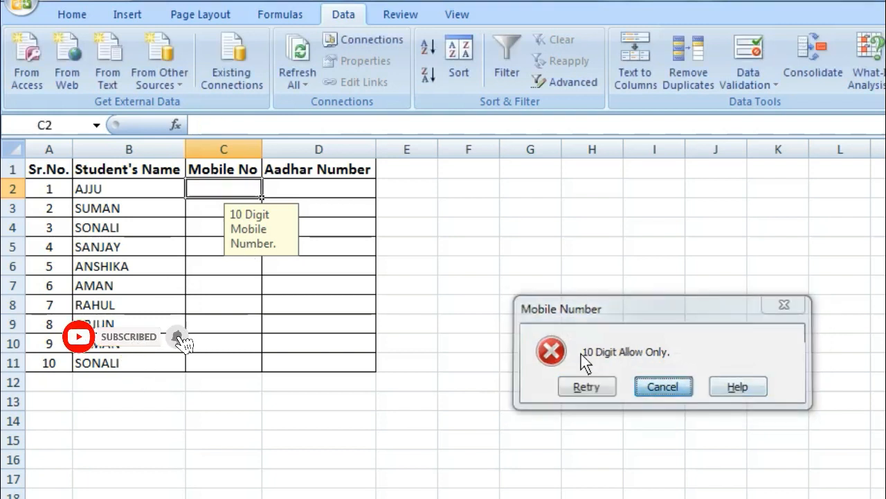
Step: Replace the rejected C2 entry with a valid 10-digit mobile number
key("Escape")
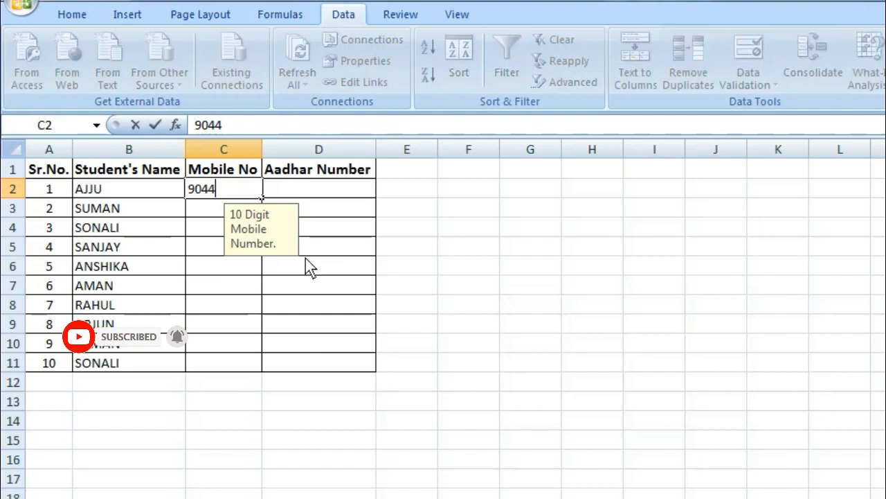
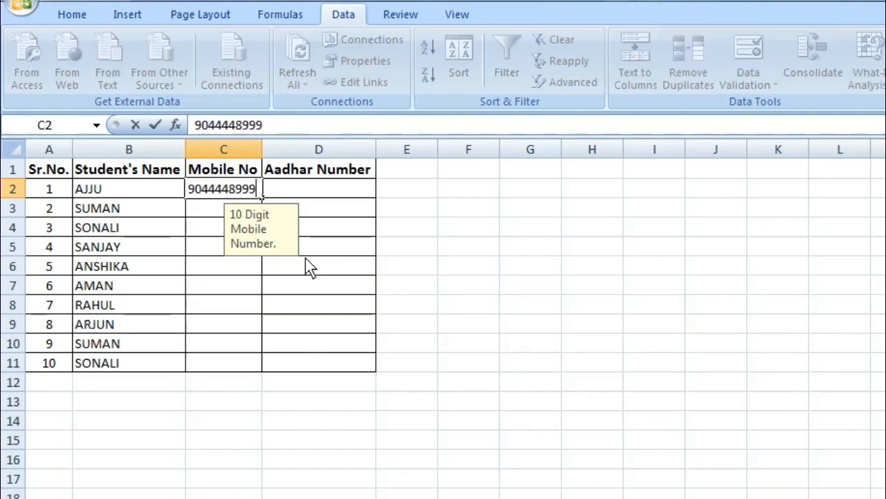
key("Return")
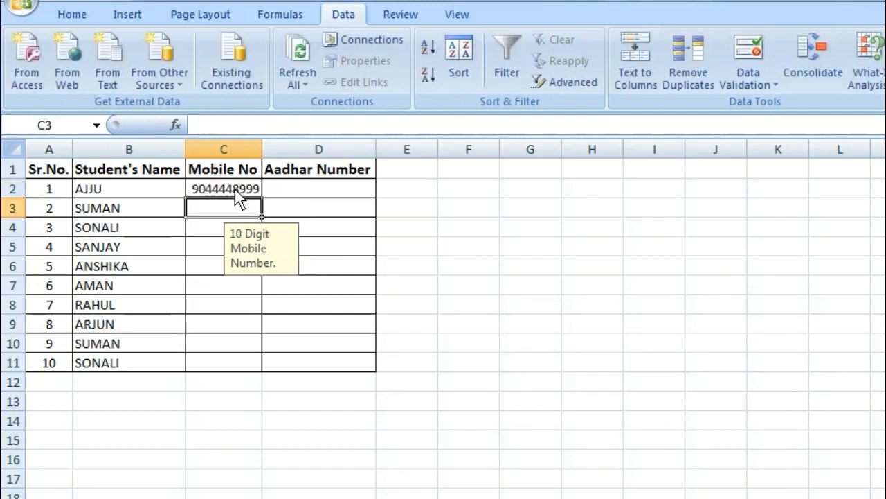
Step: Check the mobile input tips on several Mobile No cells, then select C2:D11
left_click(235, 189)
left_click(305, 196)
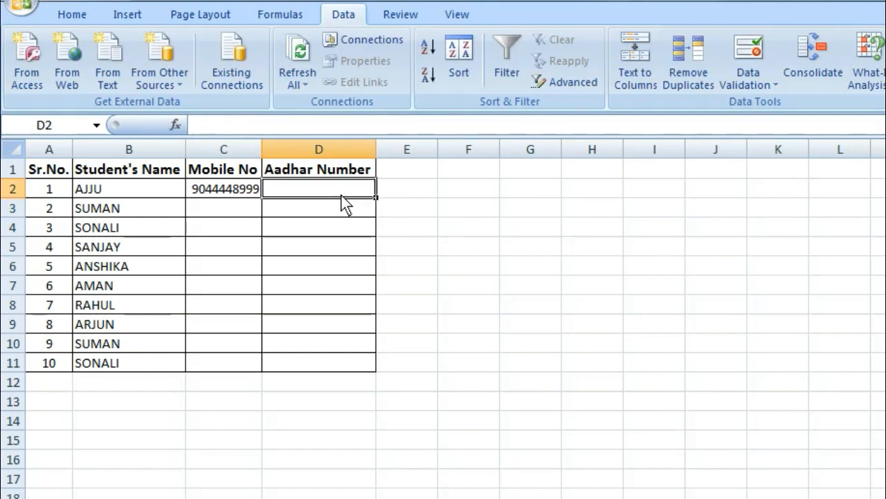
left_click(307, 223)
left_click(237, 200)
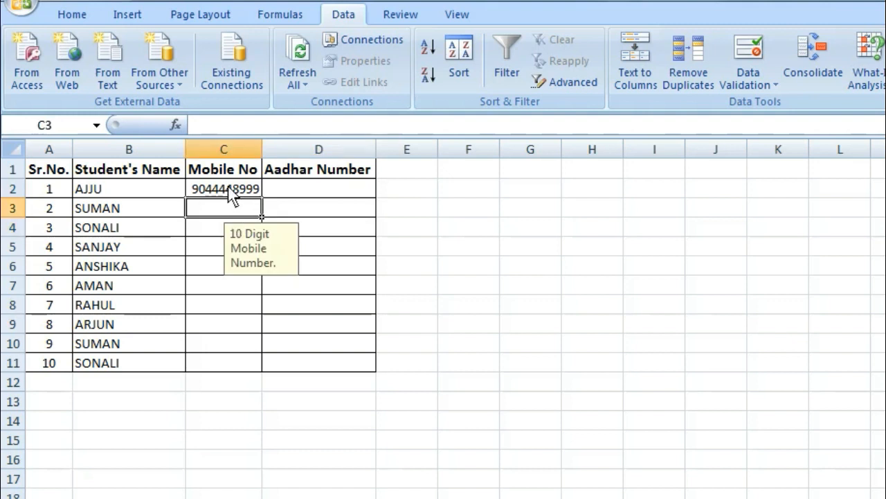
left_click(233, 193)
left_click(222, 263)
left_click(219, 347)
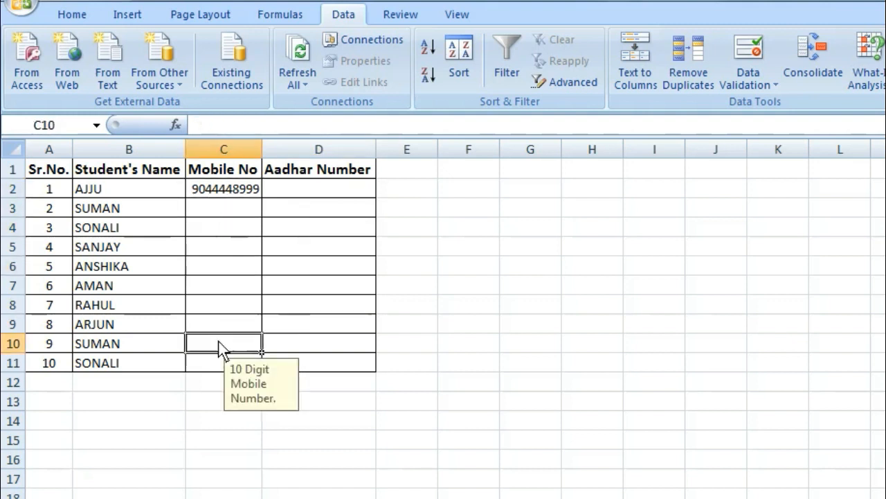
left_click(233, 226)
left_click(229, 191)
left_click(324, 285)
left_click(230, 265)
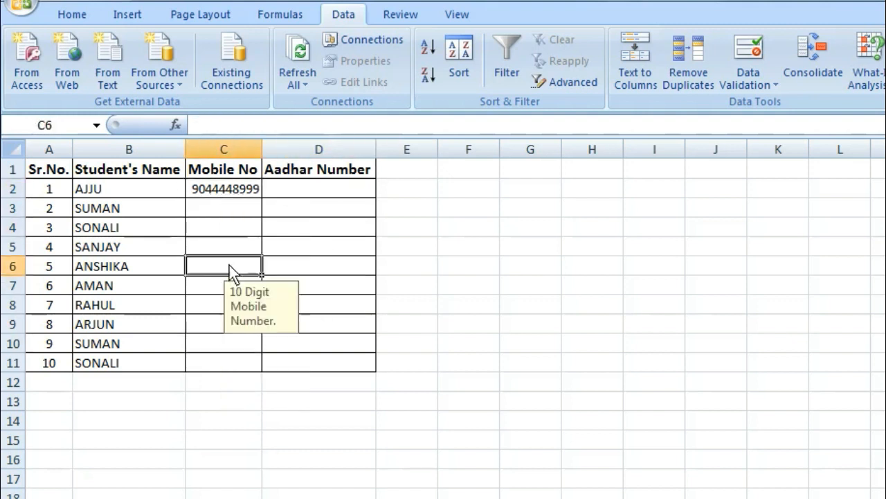
left_click_drag(203, 189, 358, 364)
Step: Restrict C2:C11 to Text length between 10 and 10 characters
left_click(223, 190)
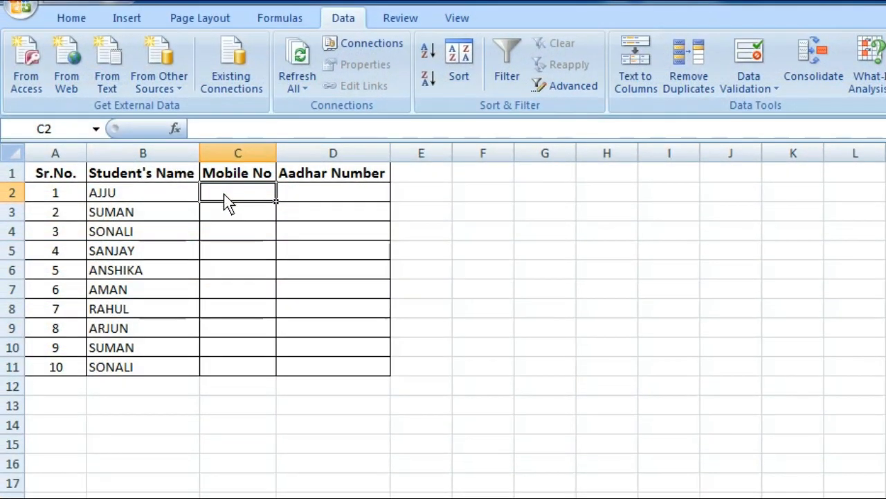
left_click_drag(224, 194, 236, 361)
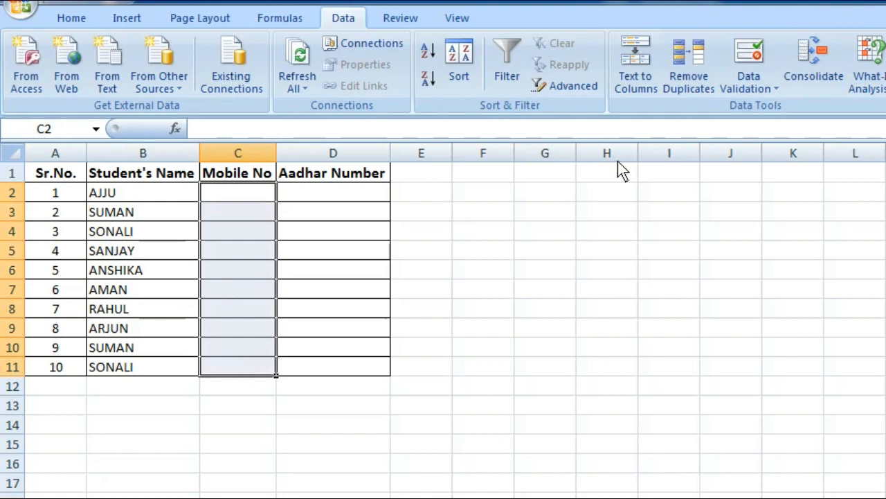
left_click(758, 92)
left_click(786, 111)
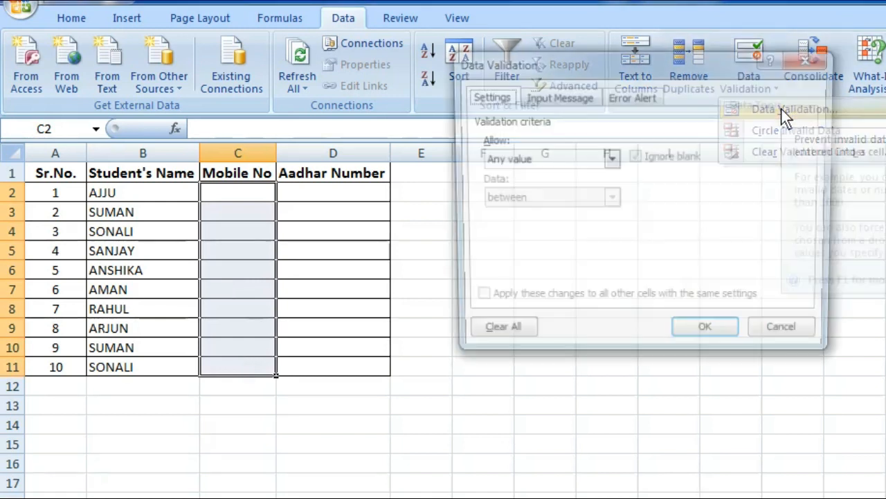
left_click(527, 159)
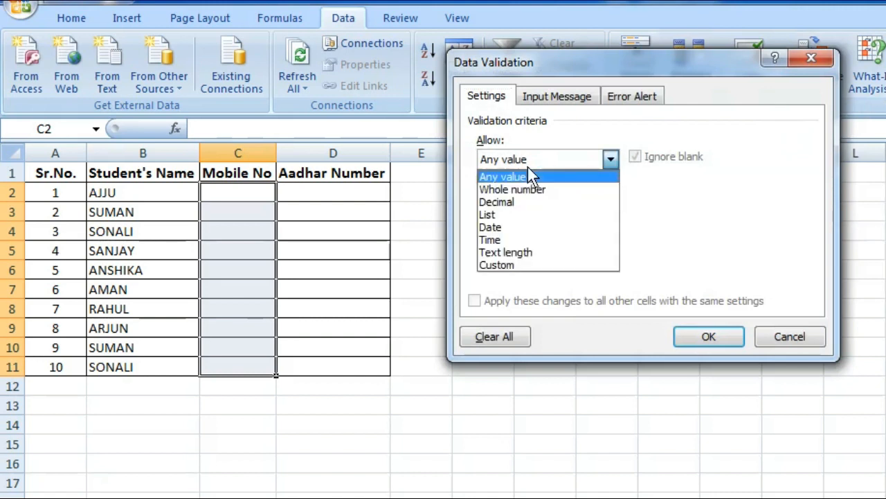
left_click(527, 253)
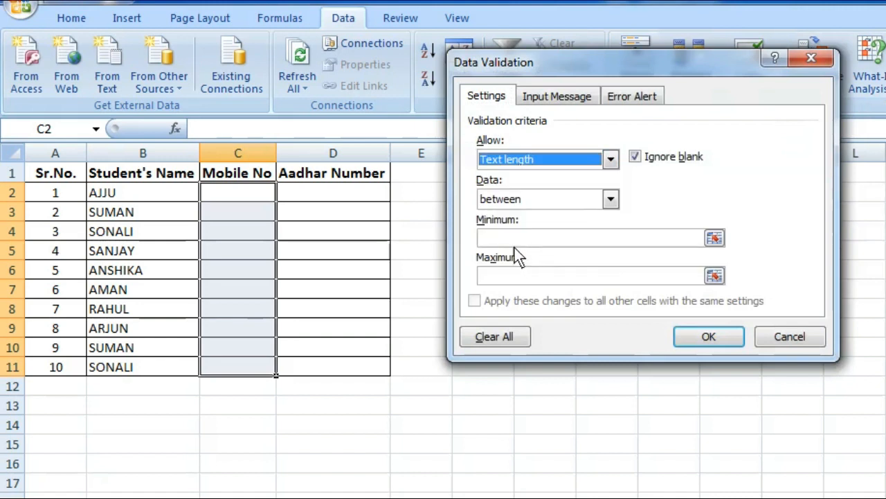
left_click(505, 237)
type("10")
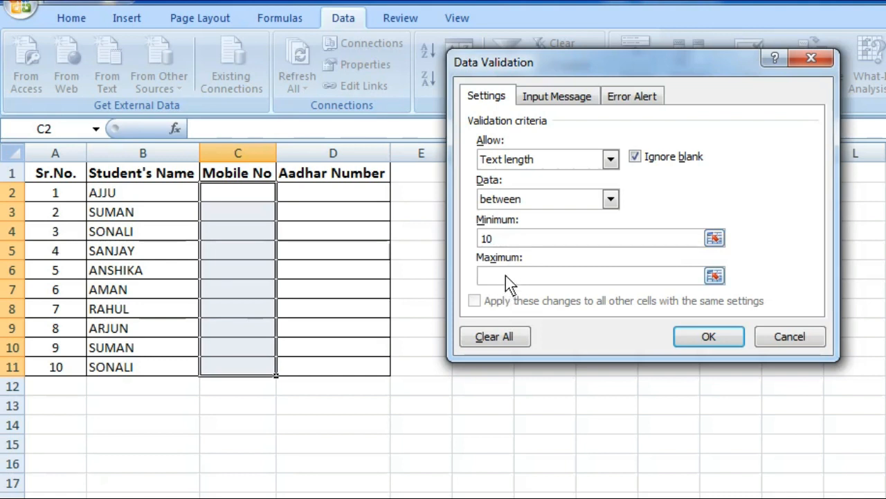
left_click(505, 278)
type("10")
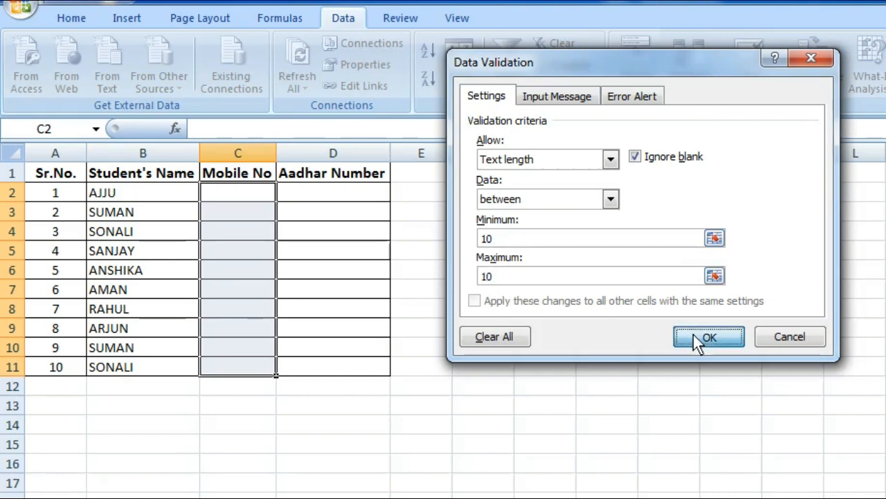
left_click(695, 336)
left_click(751, 87)
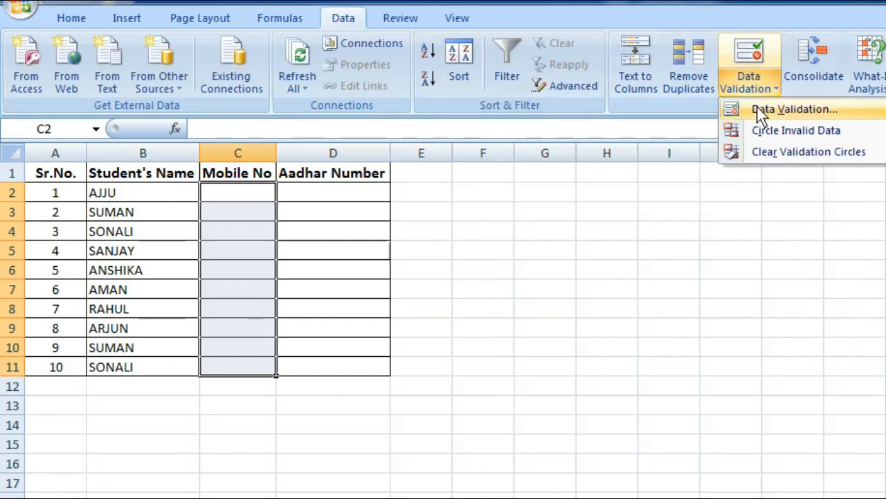
Step: Add the input message '10 Digit Mobile No' to the Mobile No cells
left_click(752, 109)
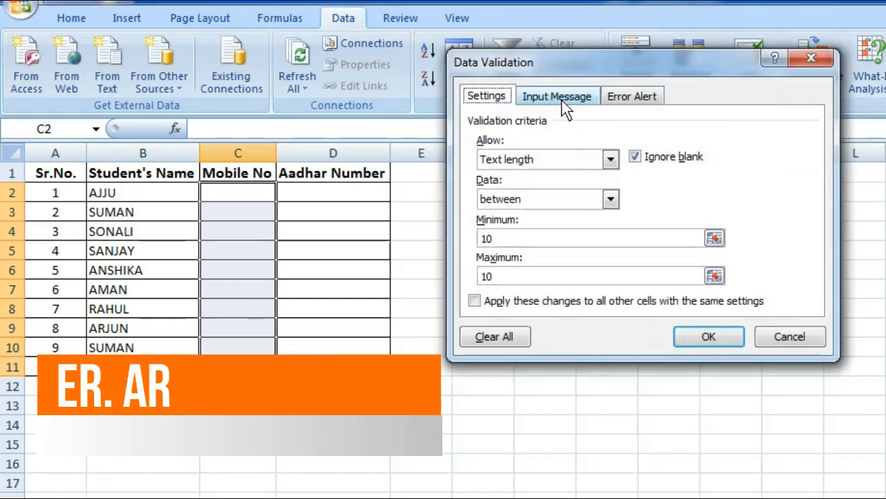
left_click(562, 101)
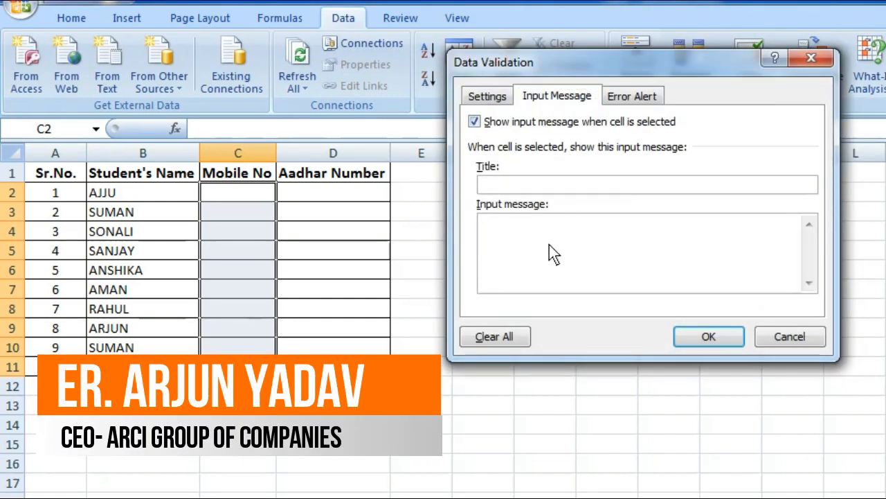
type("10")
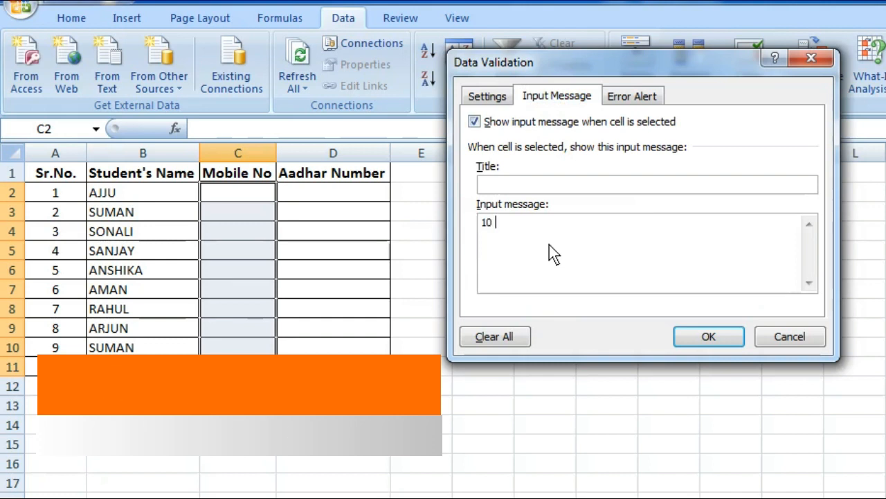
type(" Digi")
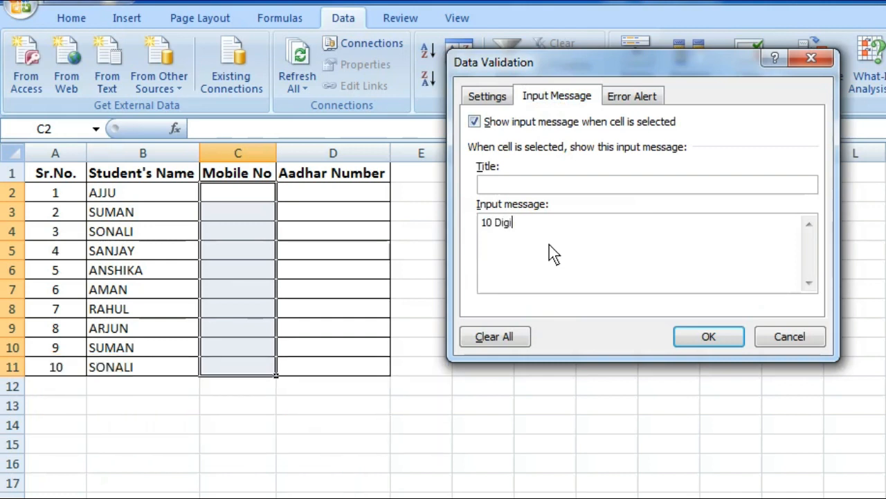
type("t Mobile No")
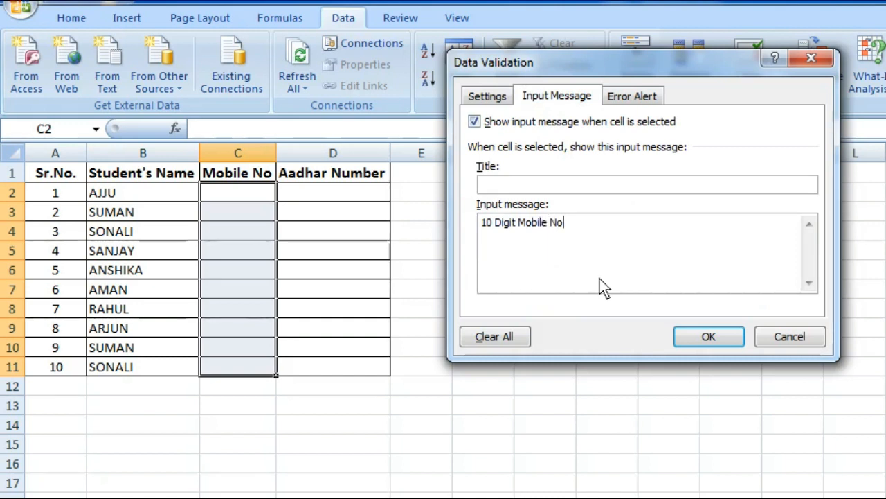
left_click(696, 336)
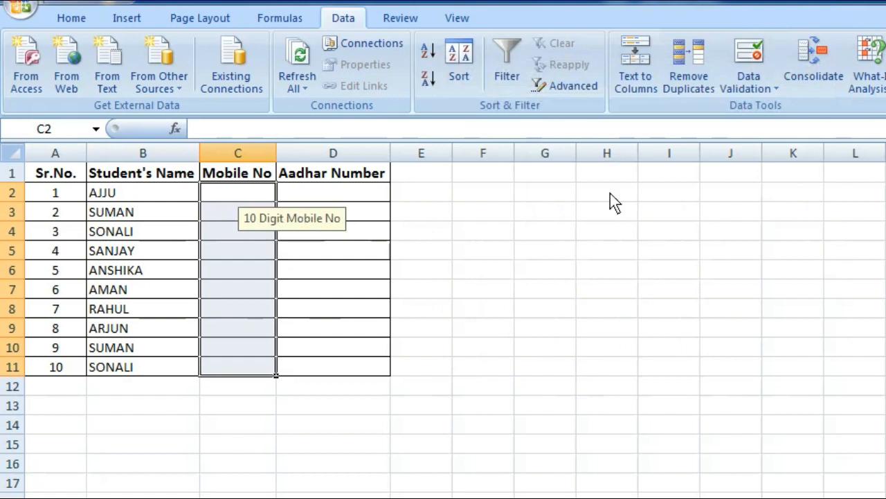
left_click(756, 80)
Step: Set a Stop error alert titled 'Mobile Number' reading '10 Digit Allow Mobiler Only.'
left_click(769, 111)
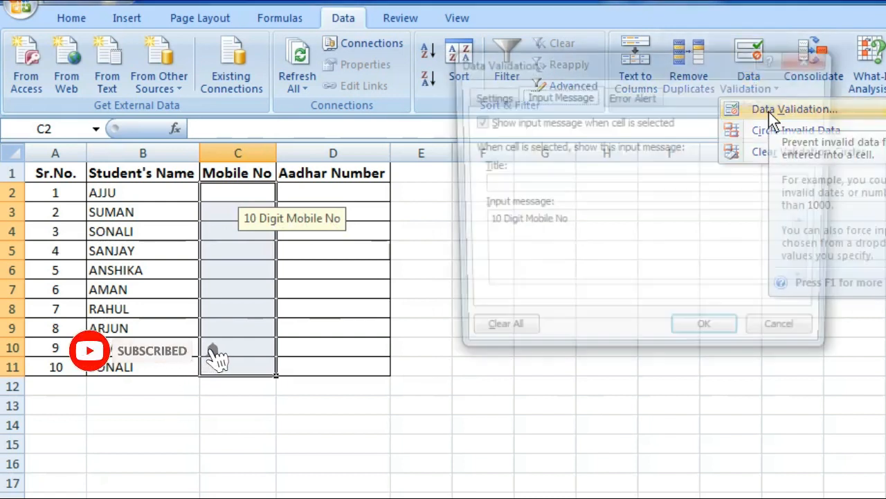
left_click(624, 99)
left_click(653, 186)
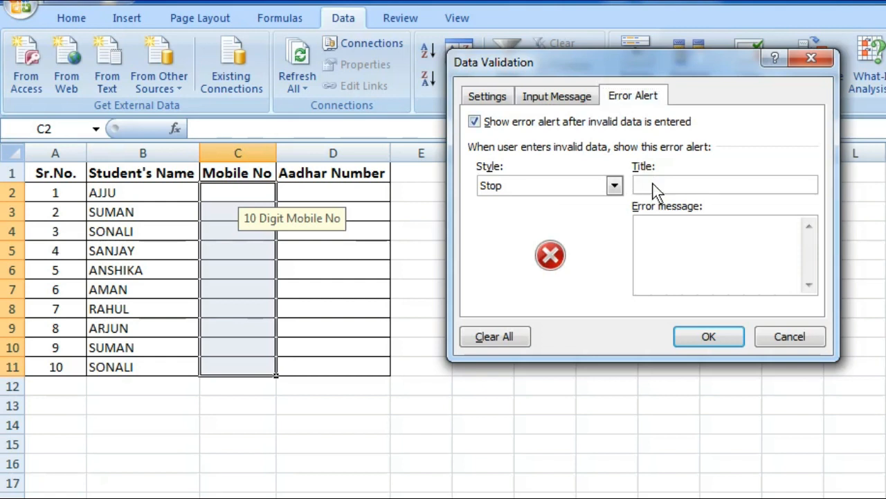
type("Mobile Number")
left_click(671, 237)
type("10")
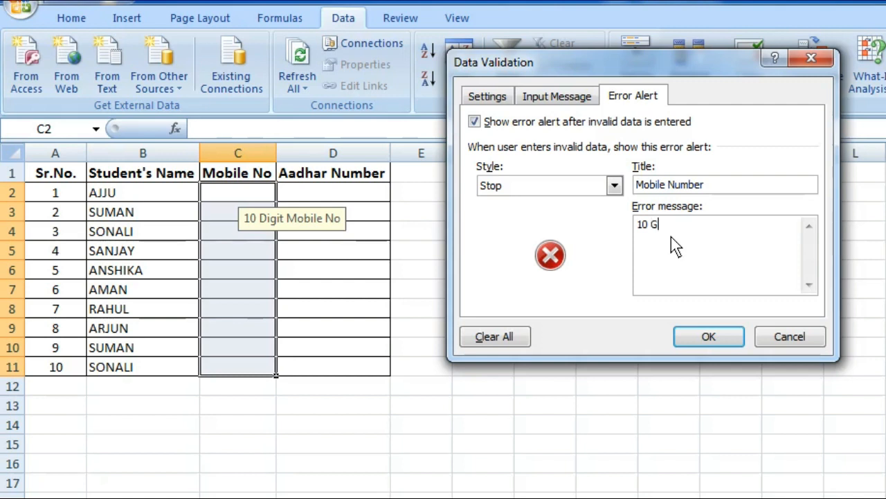
type("Digit Allow Mobiler Onl.")
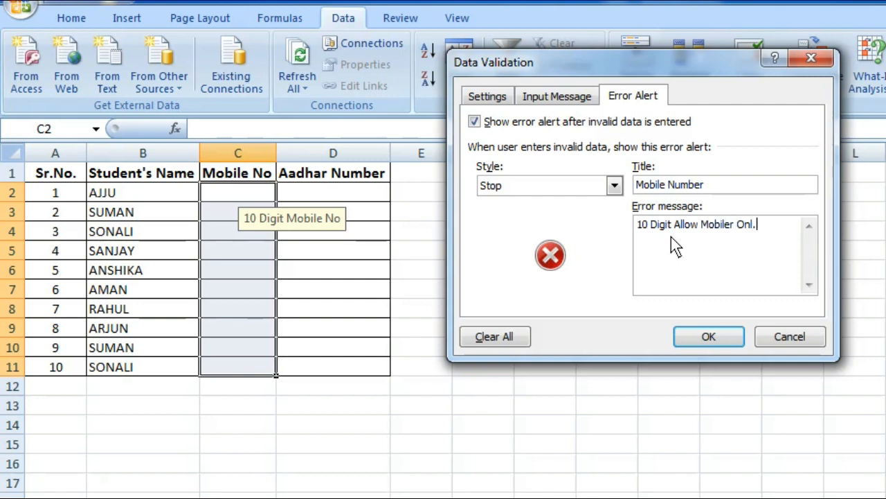
key("BackSpace")
type("ly.")
Step: Apply the Mobile No rule and test a 6-digit entry, 904444, in C2
left_click(708, 336)
left_click(256, 290)
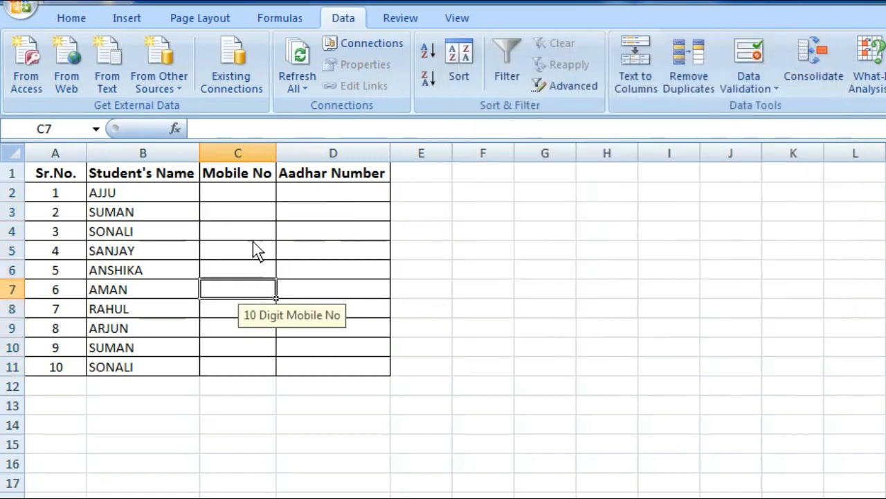
left_click(245, 199)
type("90")
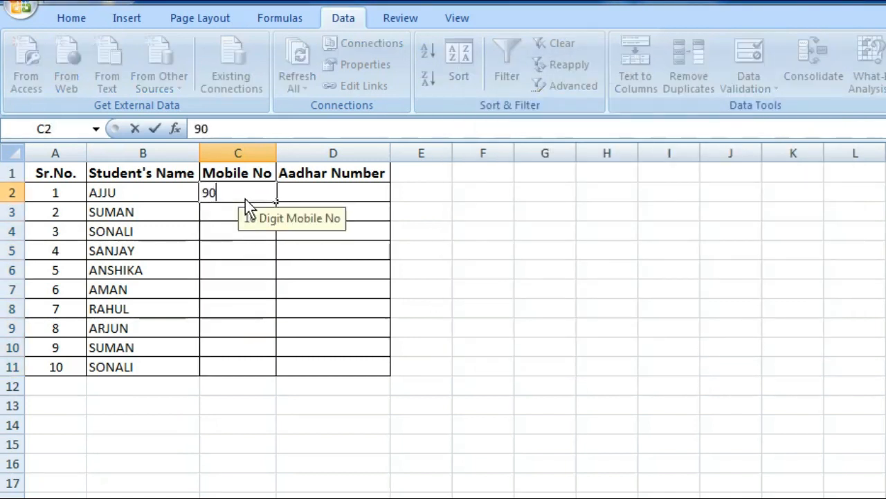
type("4444")
key("Return")
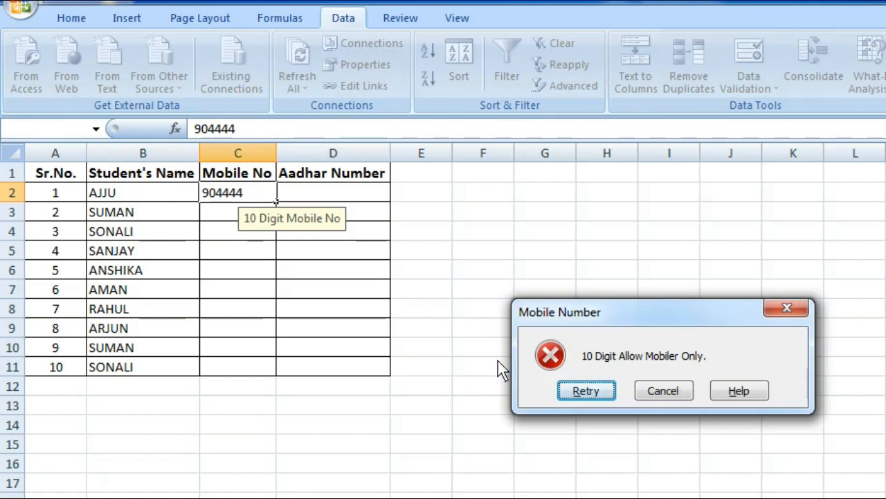
Step: Dismiss the error and enter a valid 10-digit mobile number in C2
left_click(665, 391)
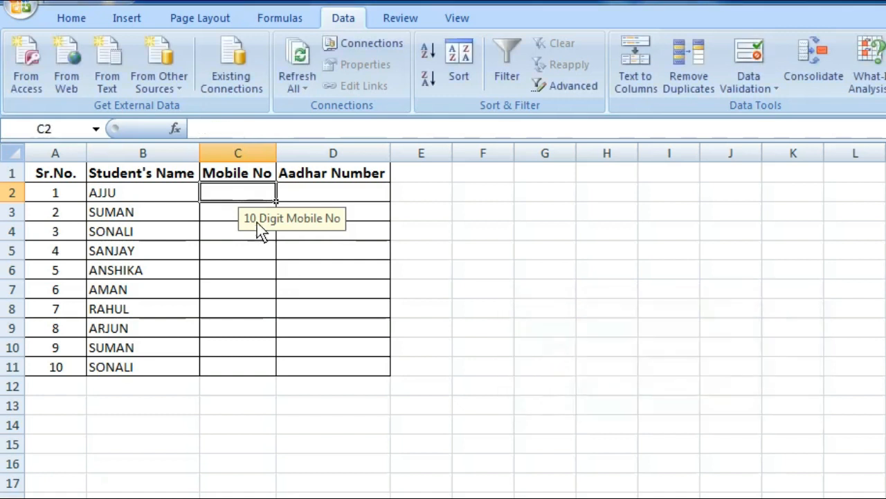
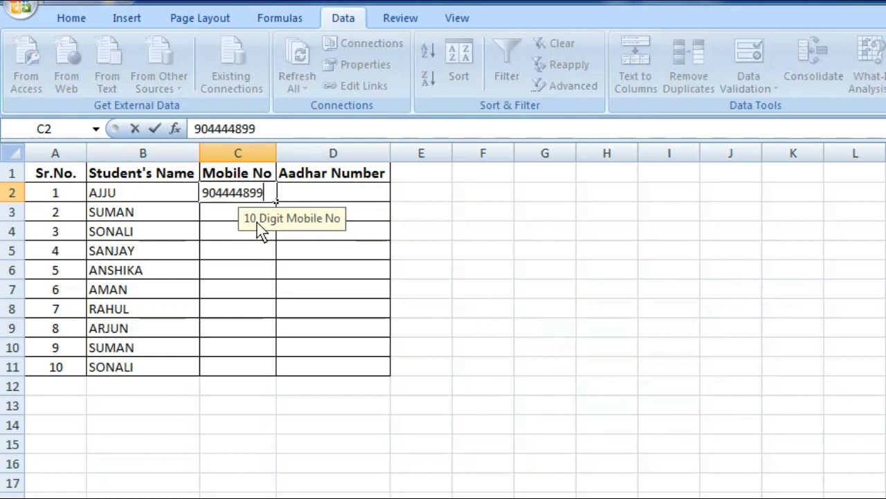
key("Return")
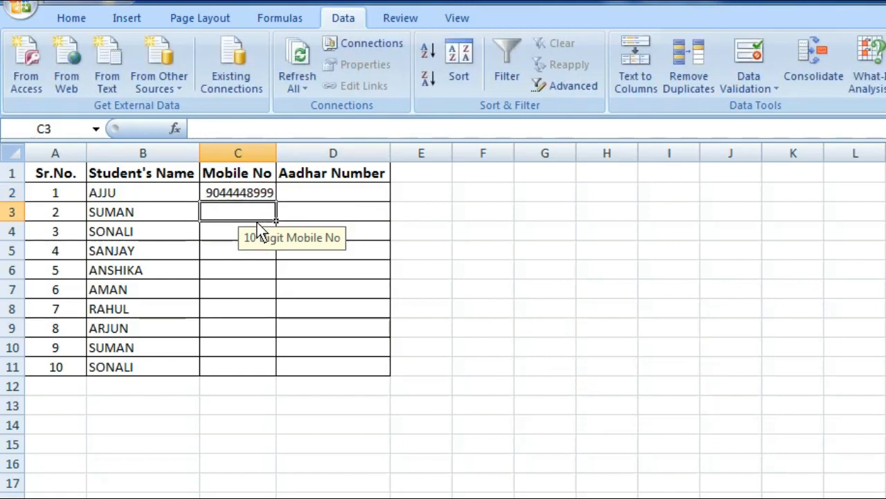
Step: Check the mobile tips on C7, C9 and C11, then select Aadhar cells D2:D11
left_click(225, 290)
left_click(233, 328)
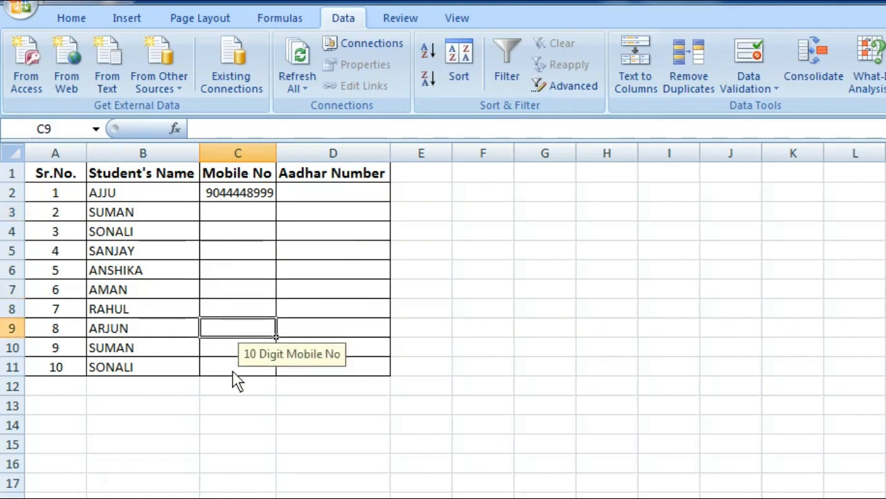
left_click(234, 368)
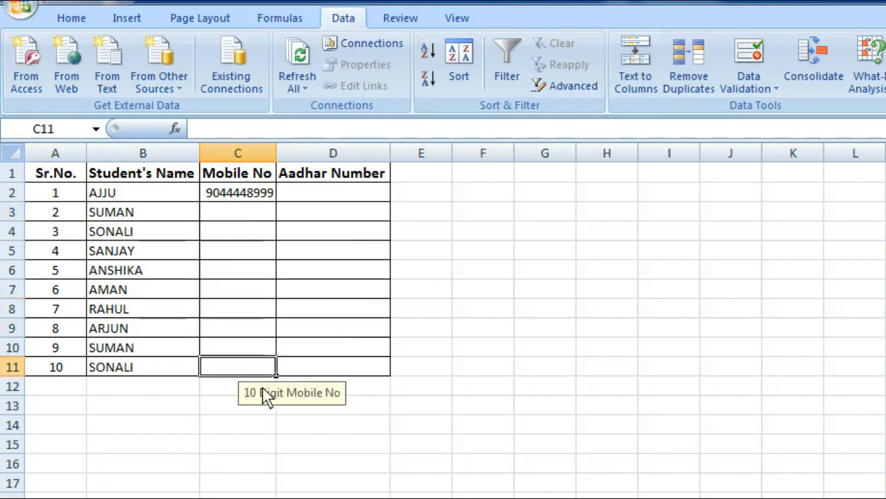
left_click(296, 197)
left_click_drag(328, 198, 333, 369)
Step: Limit Aadhar cells D2:D11 to Text length between 12 and 12 characters
left_click(741, 61)
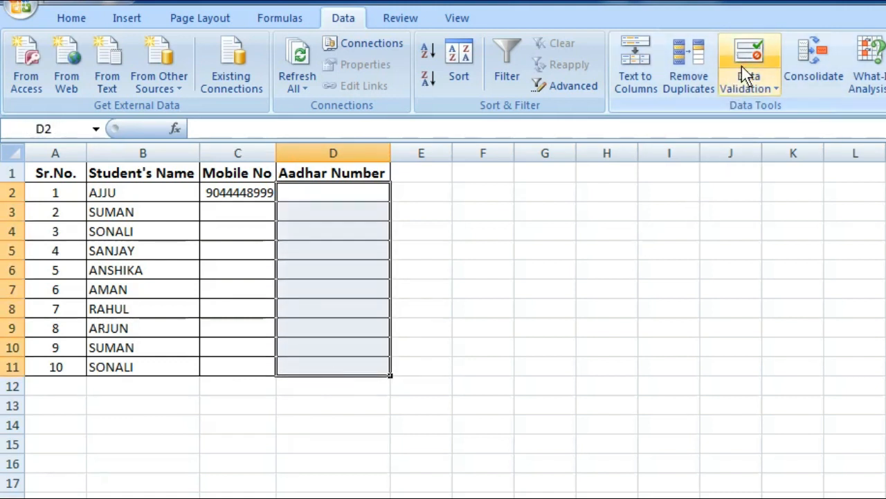
left_click(489, 98)
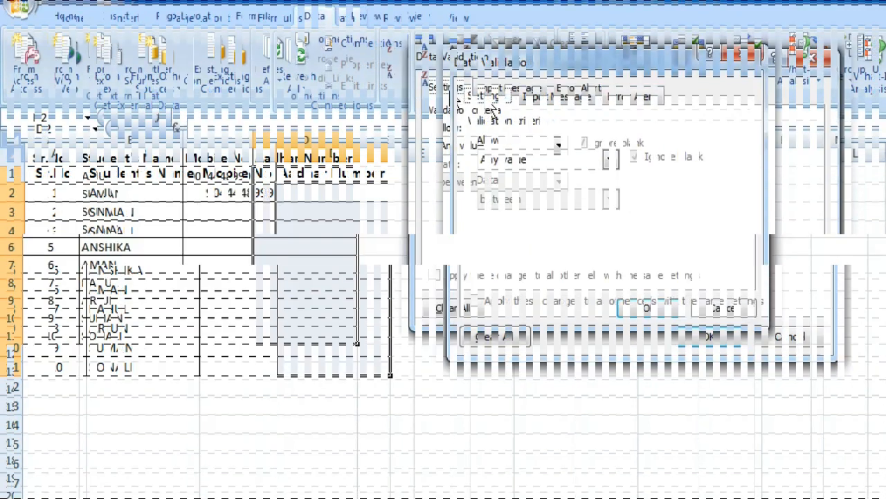
left_click(515, 161)
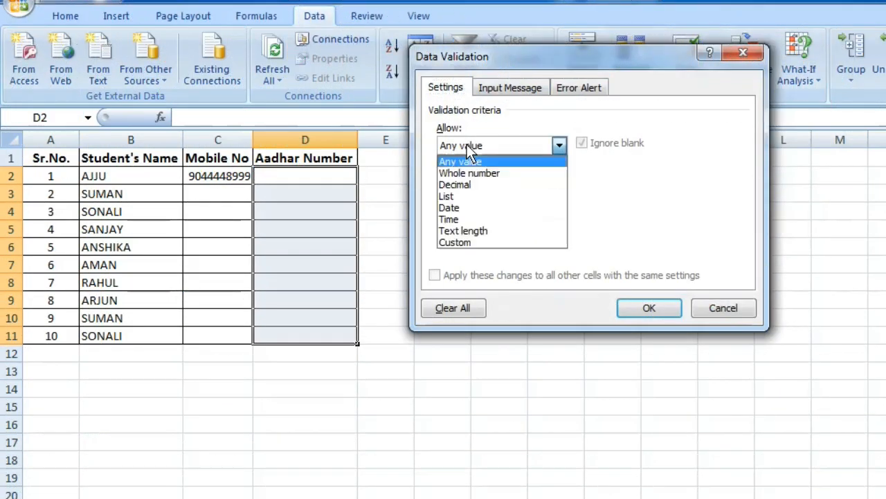
left_click(489, 234)
left_click(471, 220)
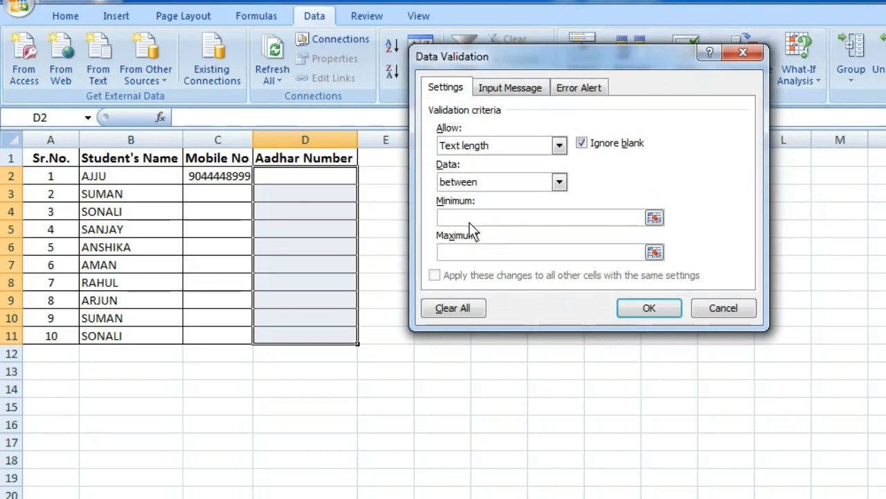
type("12")
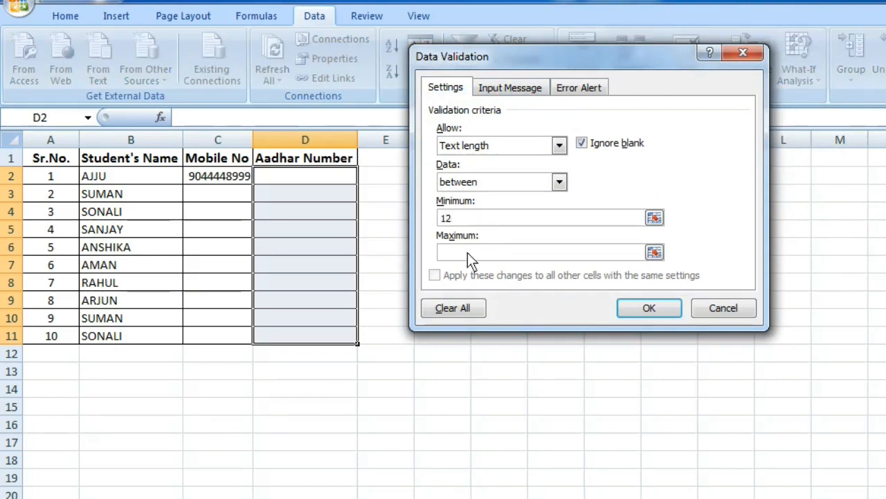
type("12")
left_click(634, 304)
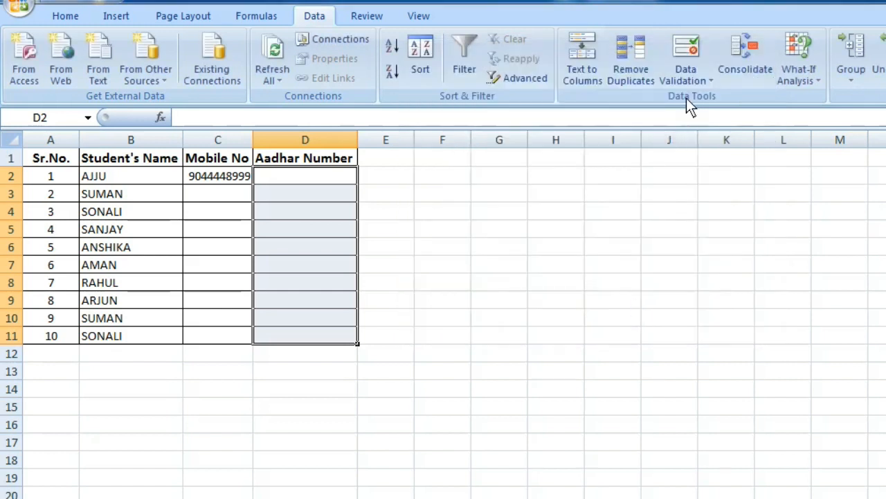
left_click(680, 47)
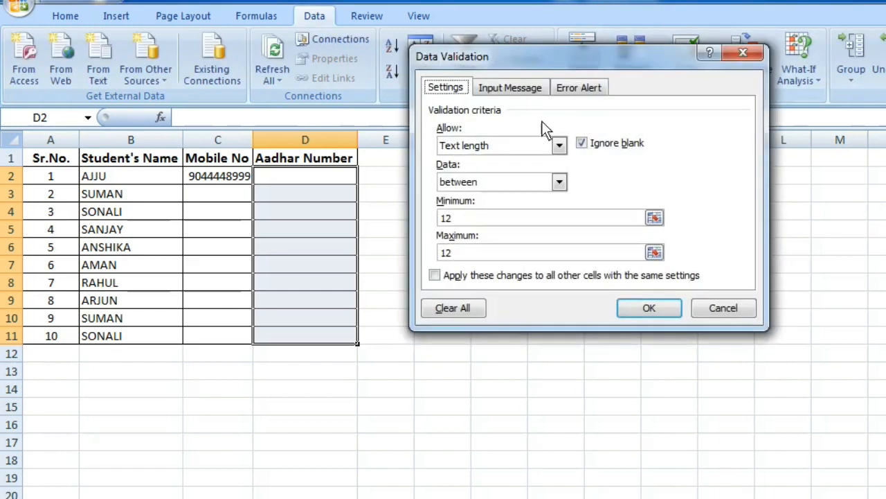
Step: Add the input message '12 Digit Aadhar' to D2:D11 and reselect that range
left_click(509, 89)
left_click(490, 212)
type("12 Digit Aadhar")
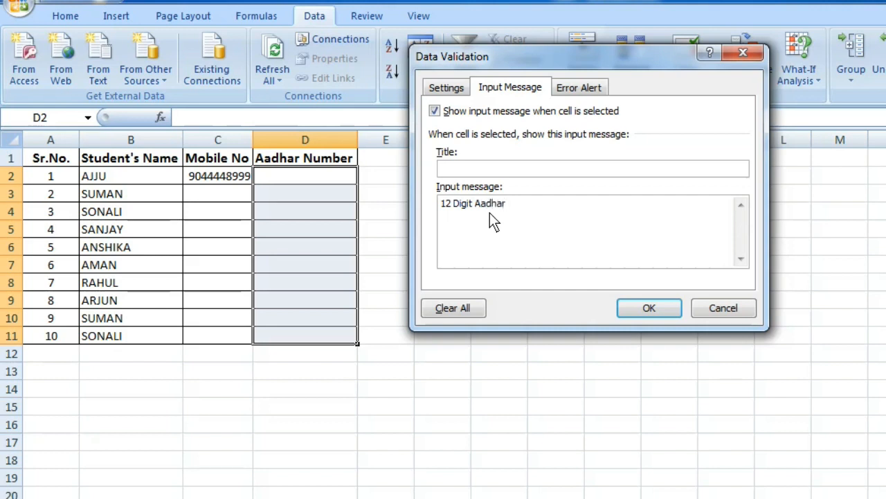
left_click(644, 308)
left_click(309, 264)
left_click(315, 179)
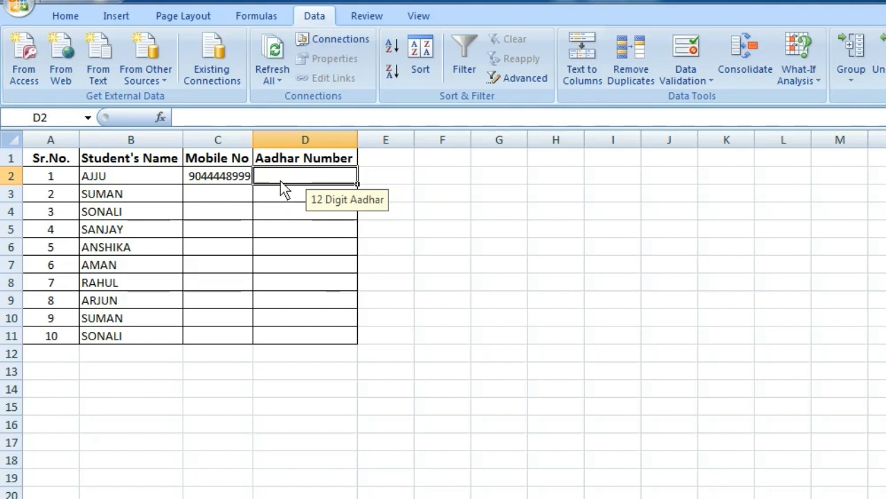
left_click_drag(283, 178, 294, 339)
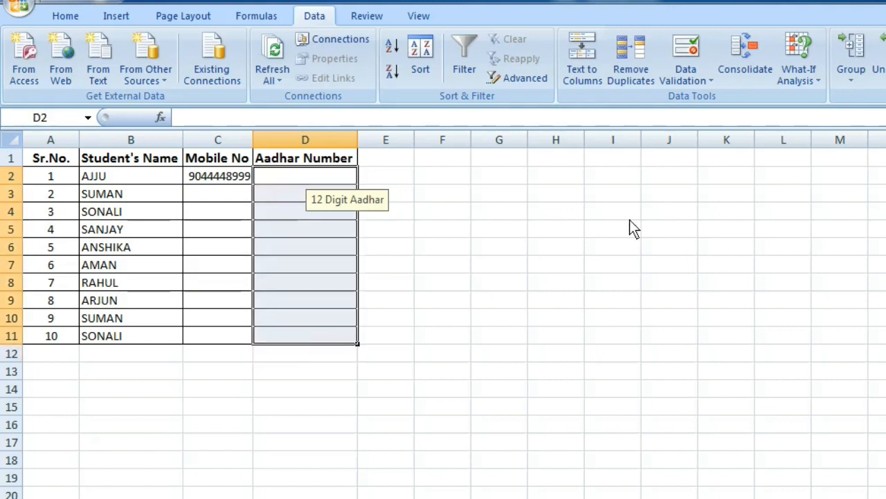
left_click(679, 53)
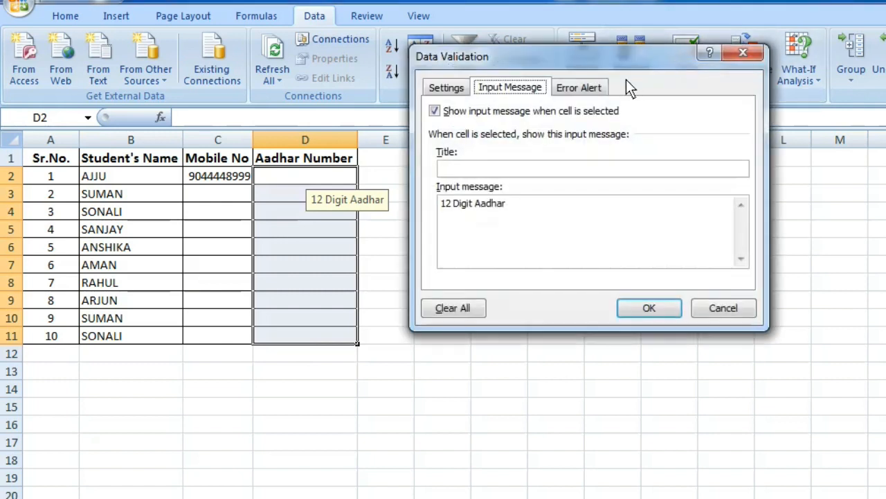
Step: Give D2:D11 a Stop alert titled 'Aadhar Number' reading '12 Digit Allow Aadhar Number Only.'
left_click(592, 88)
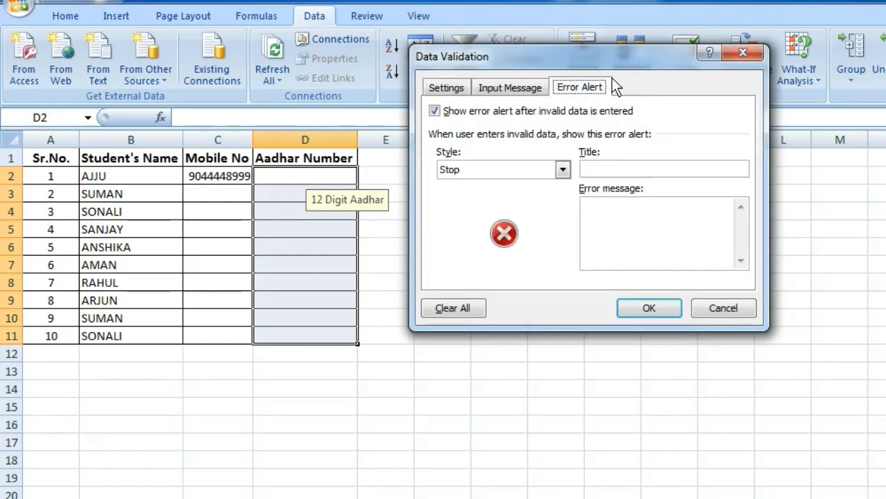
left_click(609, 173)
type("Aadhar Number")
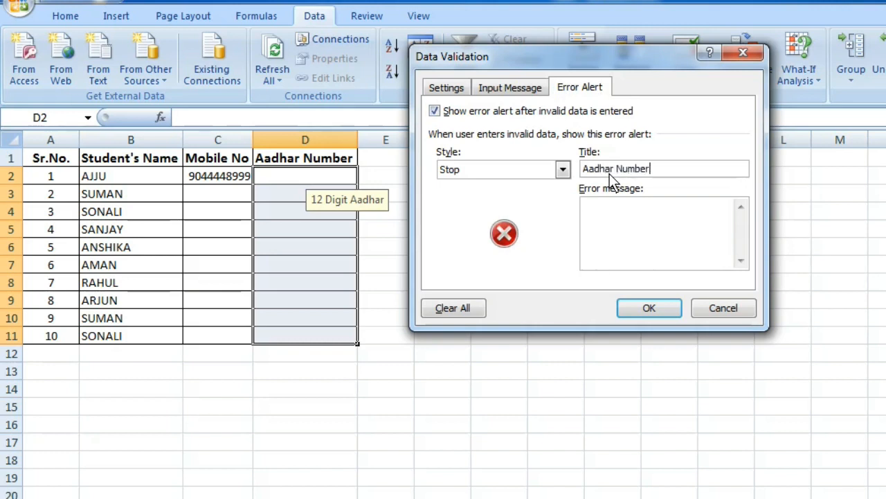
key("Tab")
type("12 Digita Allo")
key("BackSpace")
key("BackSpace")
key("BackSpace")
key("BackSpace")
key("BackSpace")
key("BackSpace")
type("A")
type("ow Aadhar ")
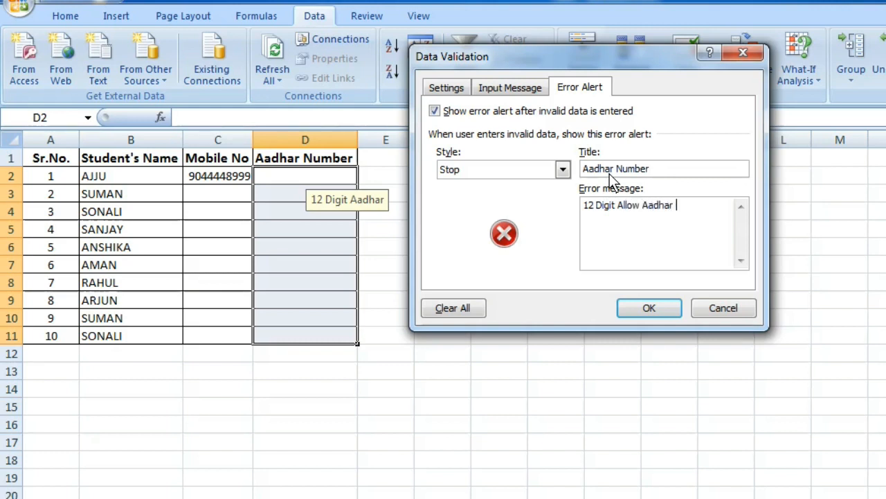
type("Number Only")
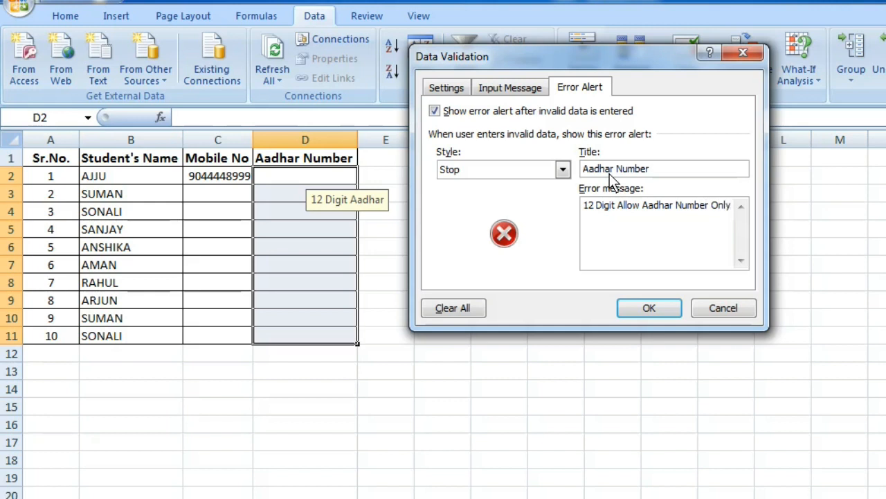
type(".")
left_click(644, 308)
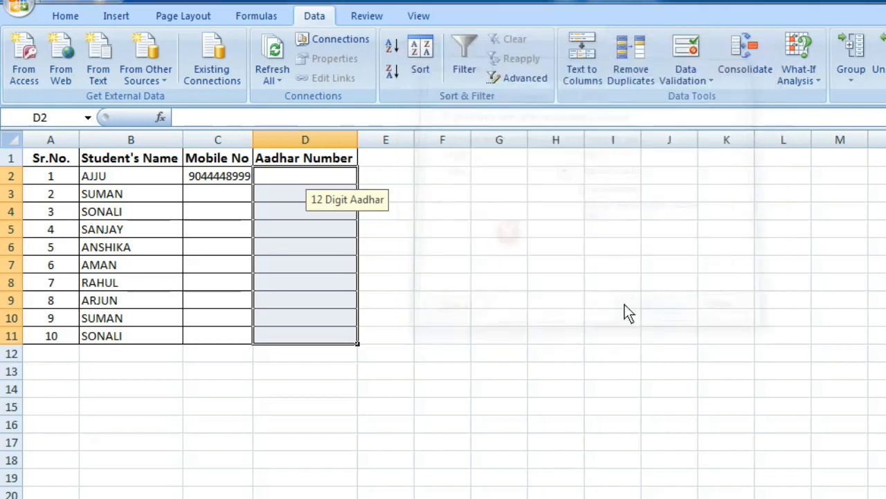
left_click(326, 313)
left_click(319, 176)
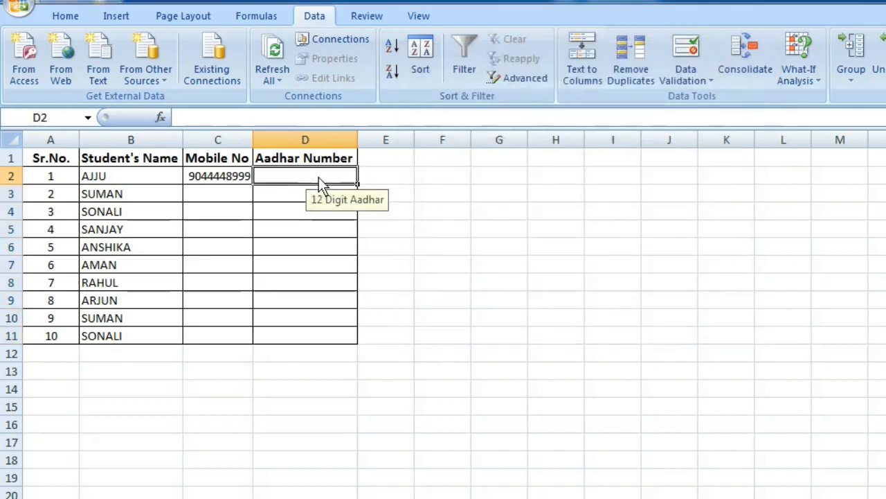
Step: Test that a 6-digit entry, 745869, in D2 is rejected, then cancel it
type("745869")
key("Return")
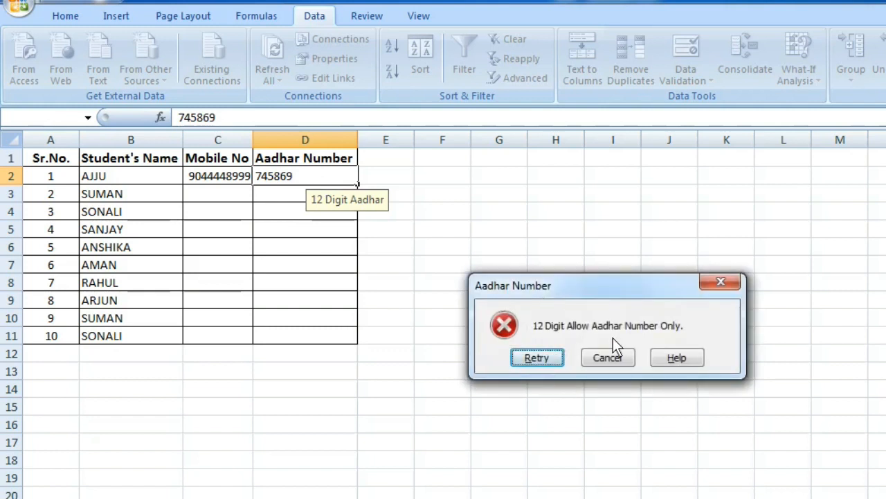
left_click(619, 361)
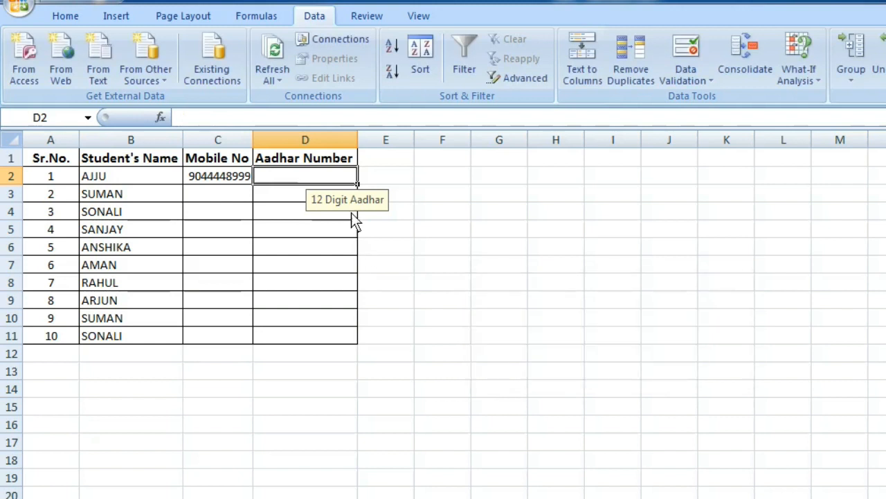
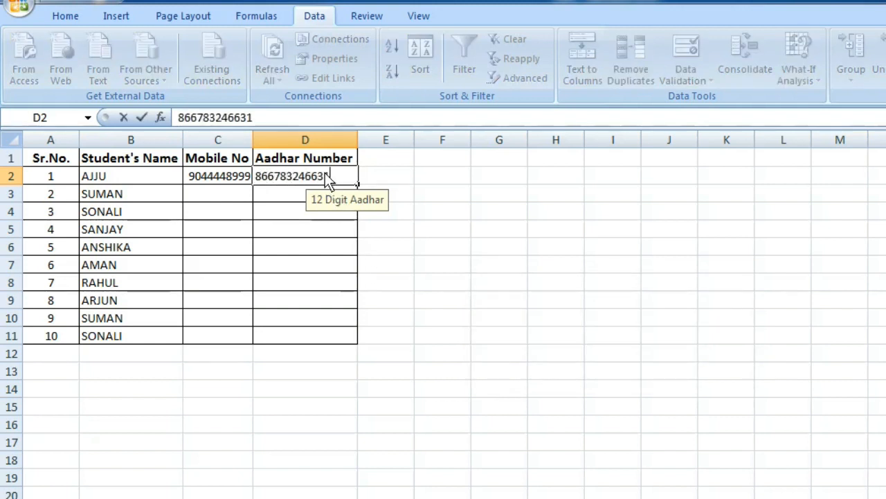
Step: Enter a valid 12-digit Aadhar number in D2
key("Return")
left_click(325, 175)
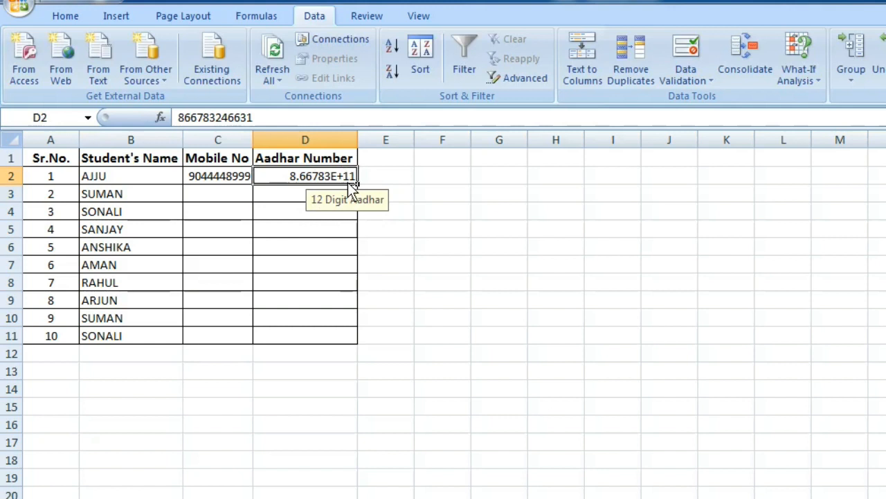
Step: Try the Number format on D2, undo it, then select Aadhar cells D2:D11
left_click(74, 16)
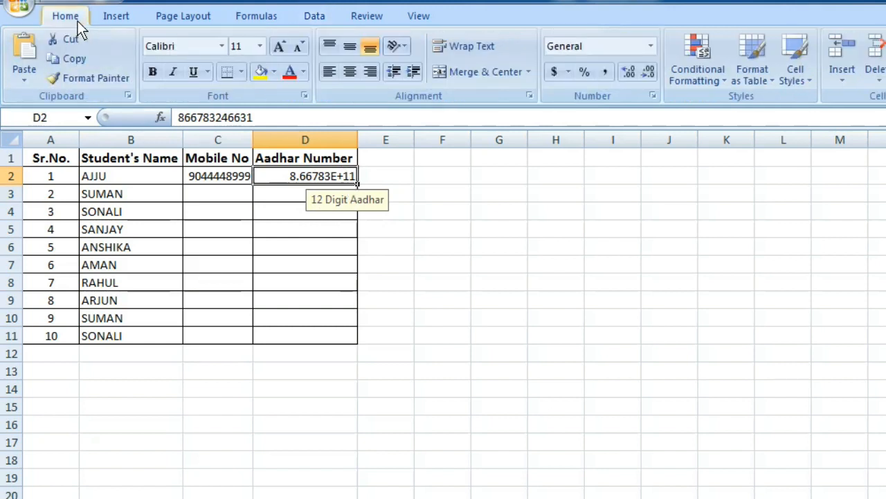
left_click(649, 49)
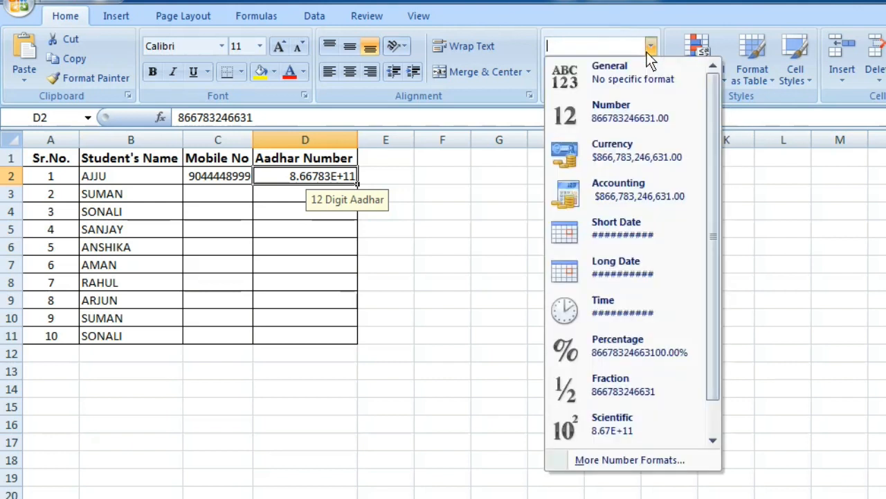
left_click(636, 119)
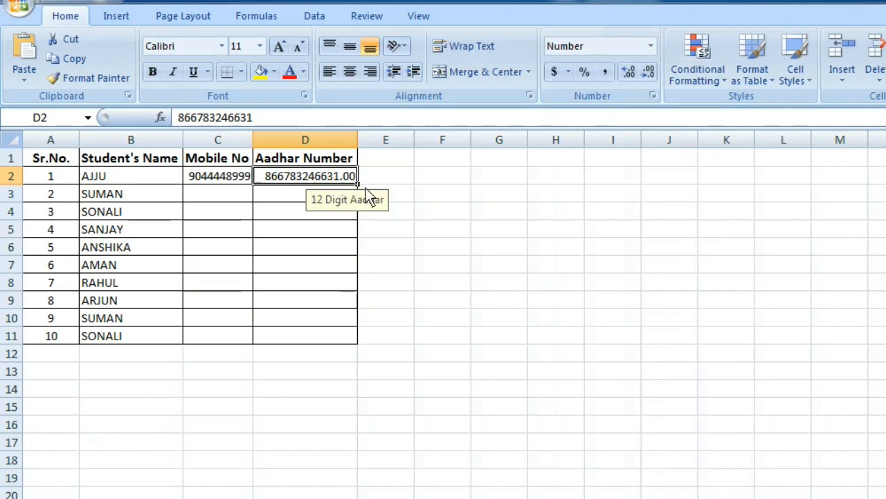
key("ctrl+z")
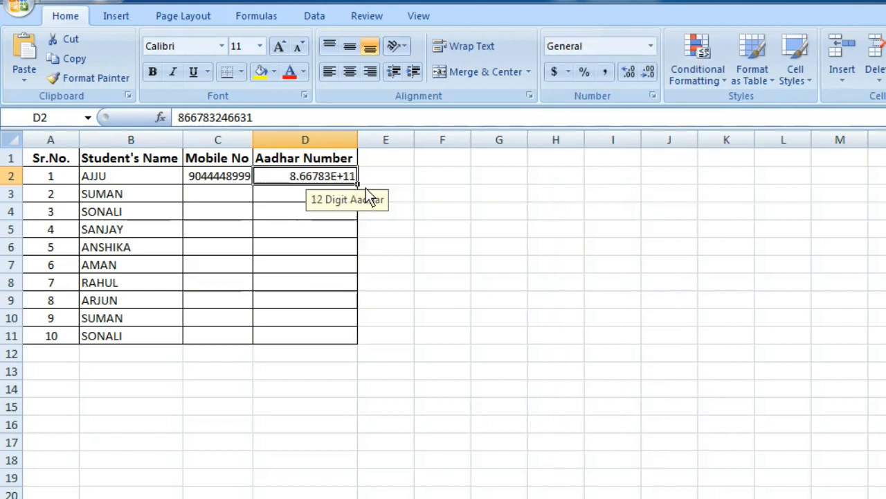
left_click_drag(290, 180, 293, 335)
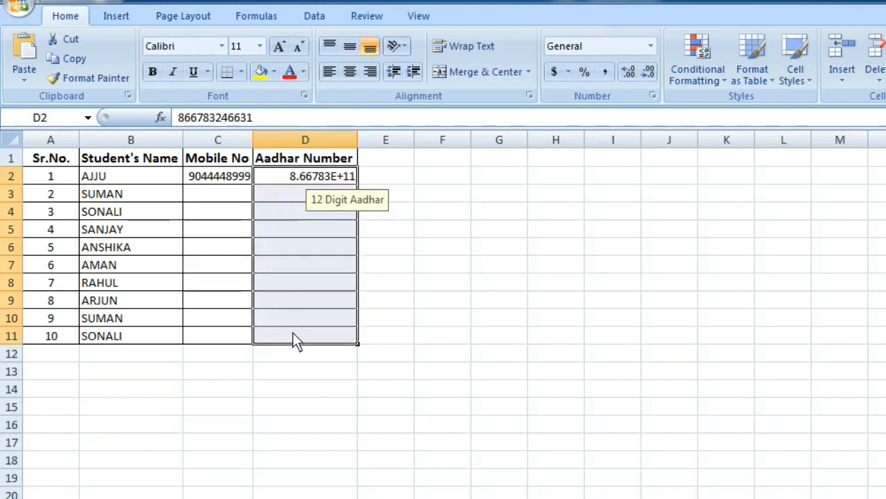
key("ctrl+1")
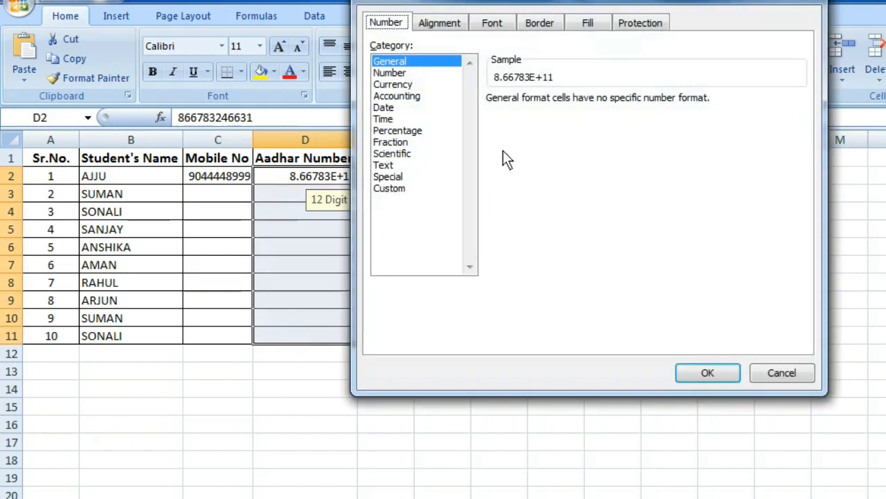
left_click_drag(524, 2, 504, 91)
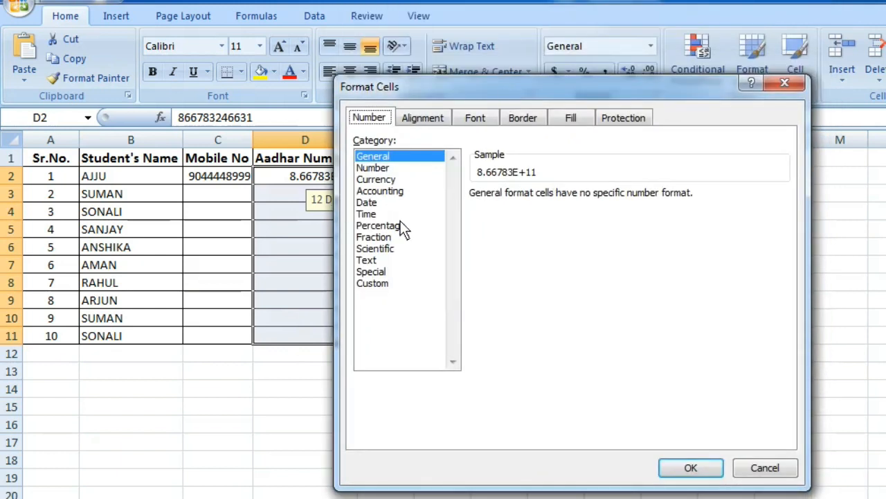
left_click(389, 281)
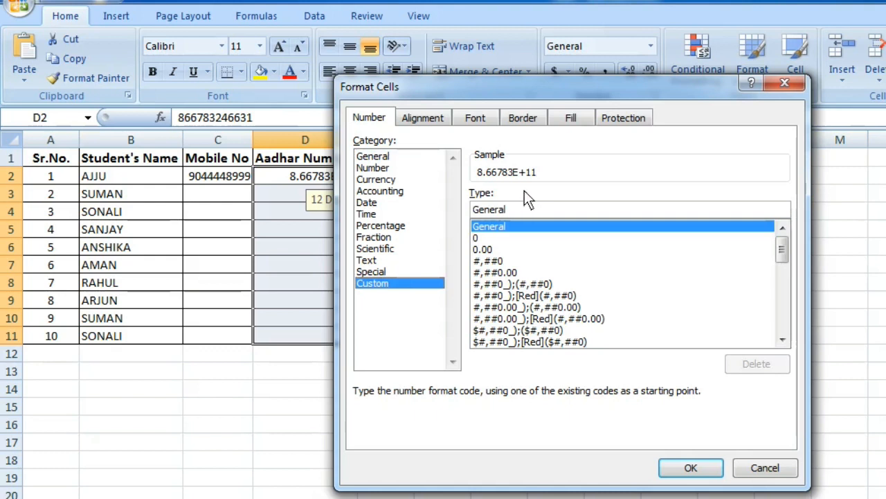
left_click_drag(525, 211, 443, 213)
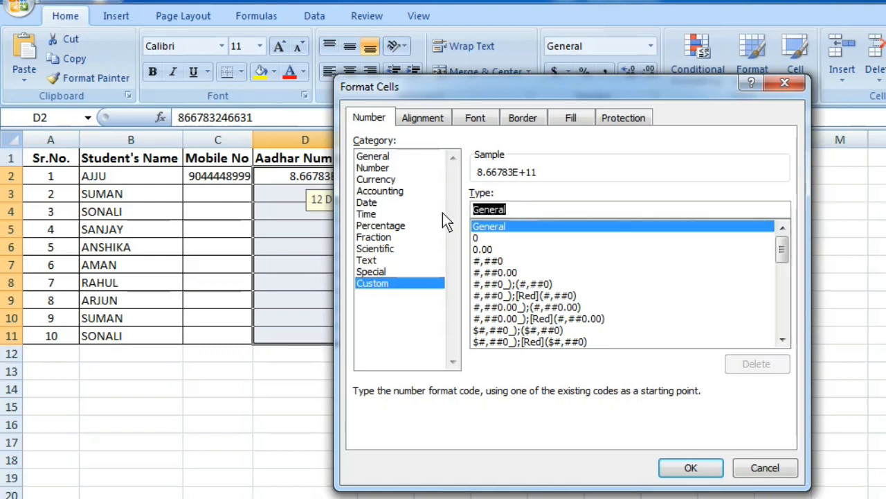
type("#")
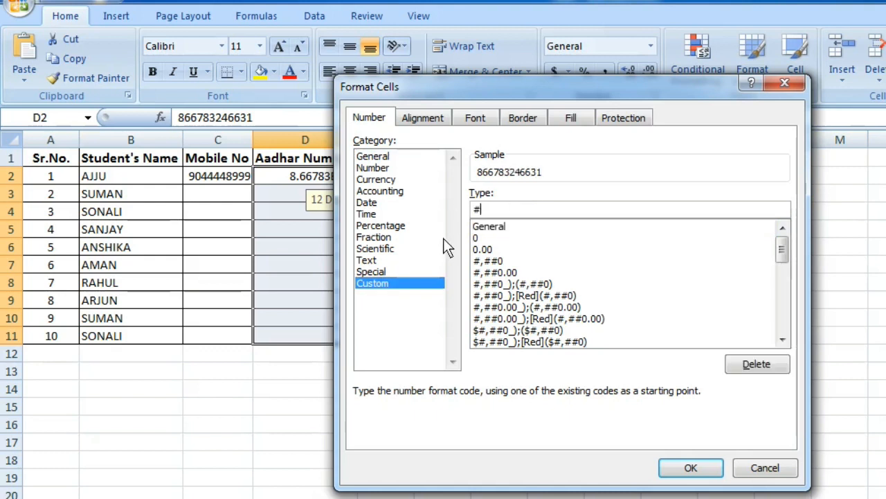
left_click(687, 468)
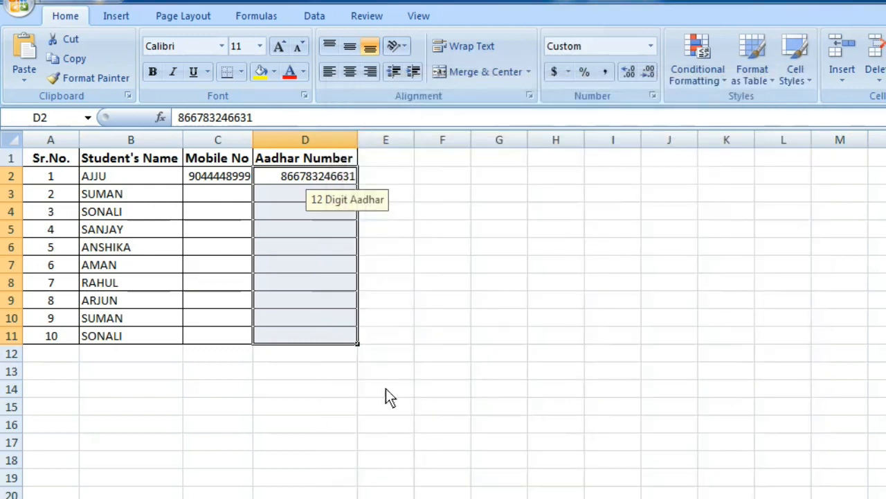
left_click(386, 387)
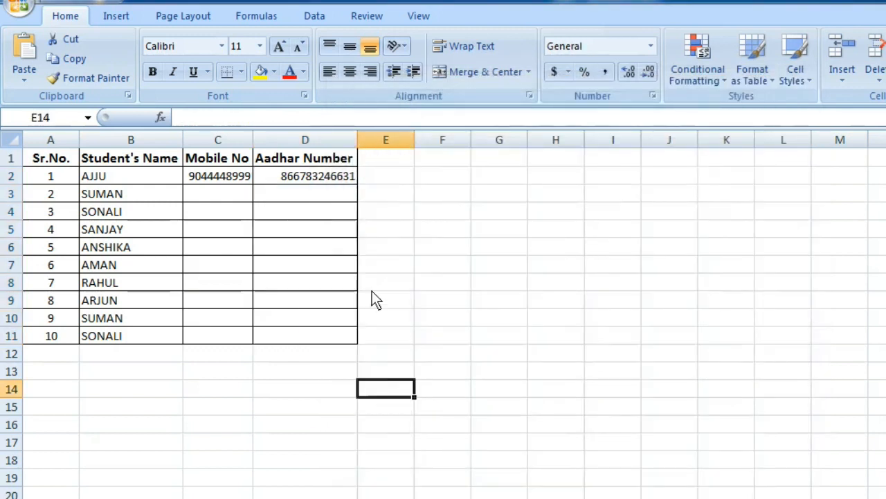
left_click(321, 178)
left_click(309, 250)
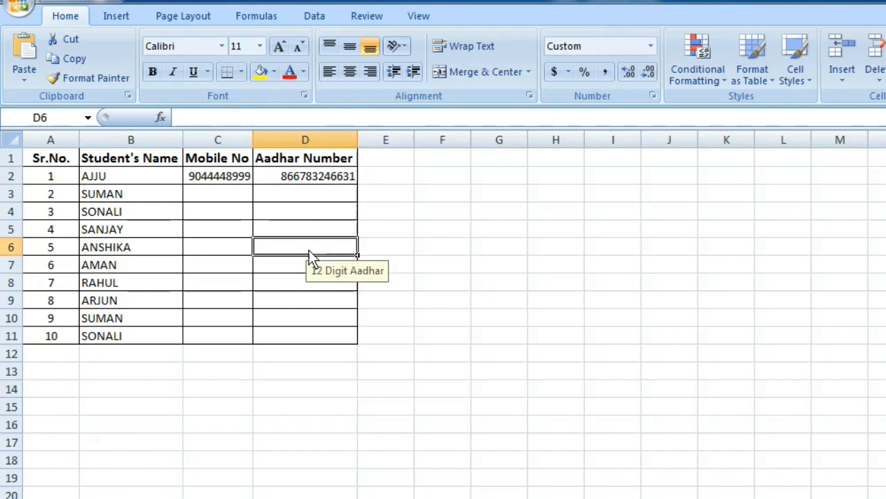